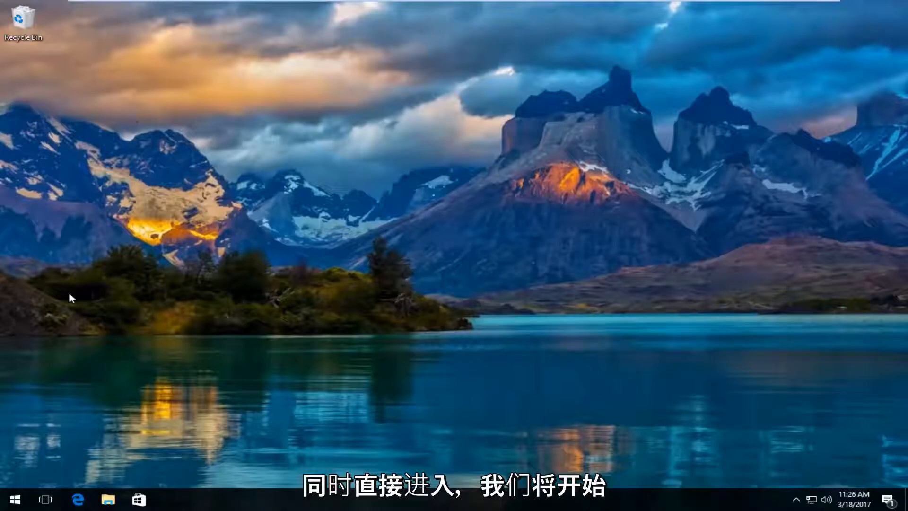
- Launch the Settings app from a Start menu search for "settings"
{"action": "left_click", "coordinate": [15, 499]}
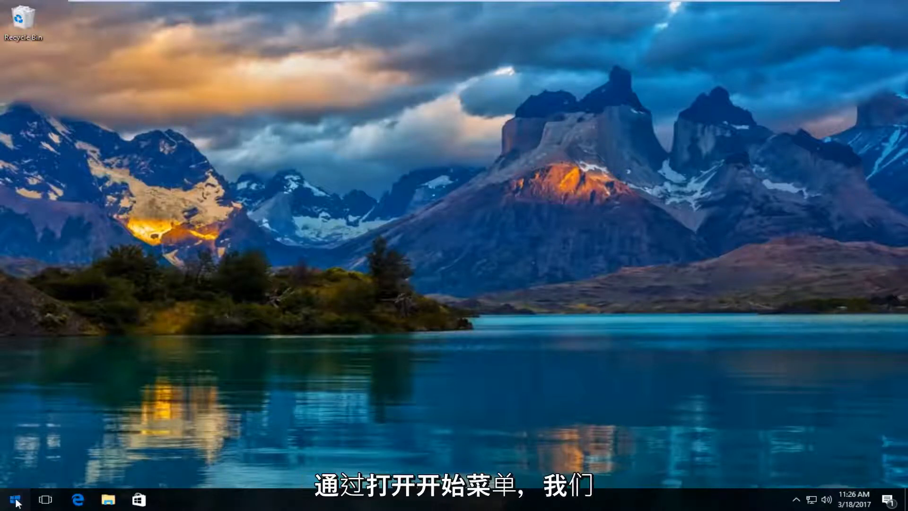
{"action": "type", "text": "sett"}
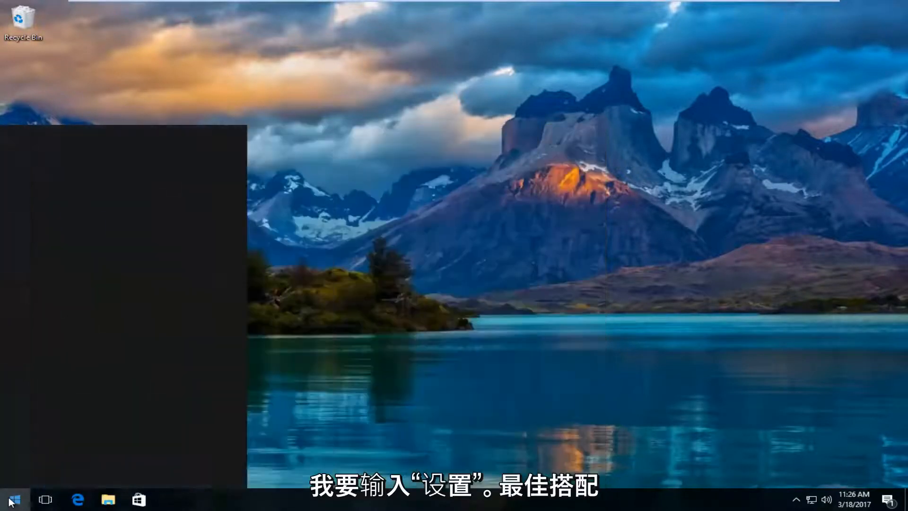
{"action": "type", "text": "ings"}
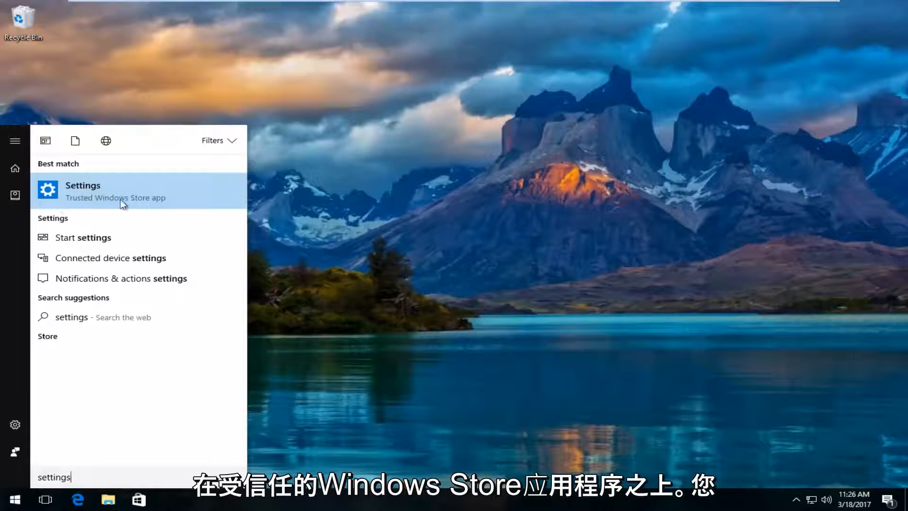
{"action": "left_click", "coordinate": [81, 189]}
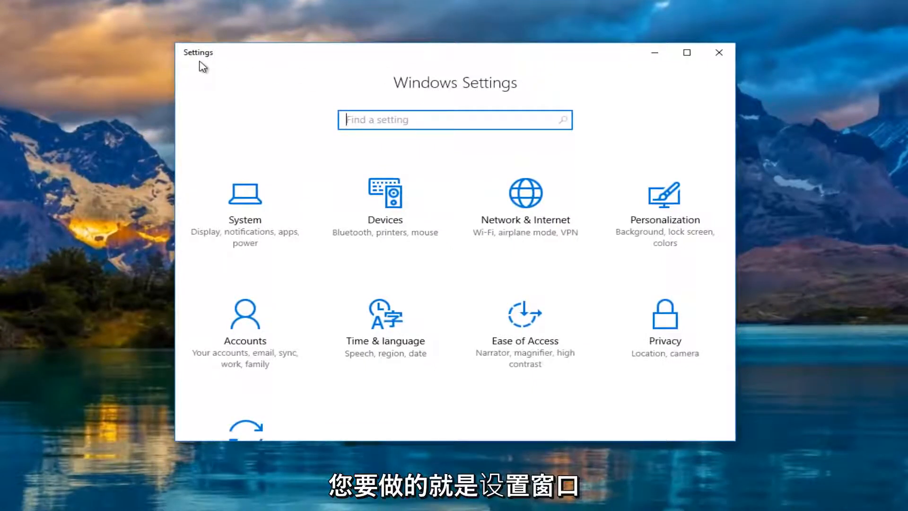
- On System > Display, identify display 1 and have Windows detect connected displays
{"action": "left_click", "coordinate": [256, 209]}
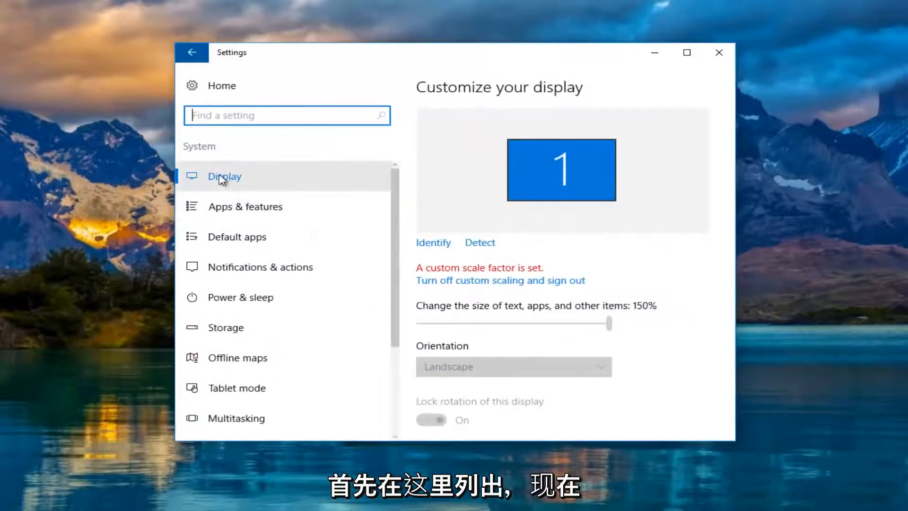
{"action": "left_click", "coordinate": [221, 179]}
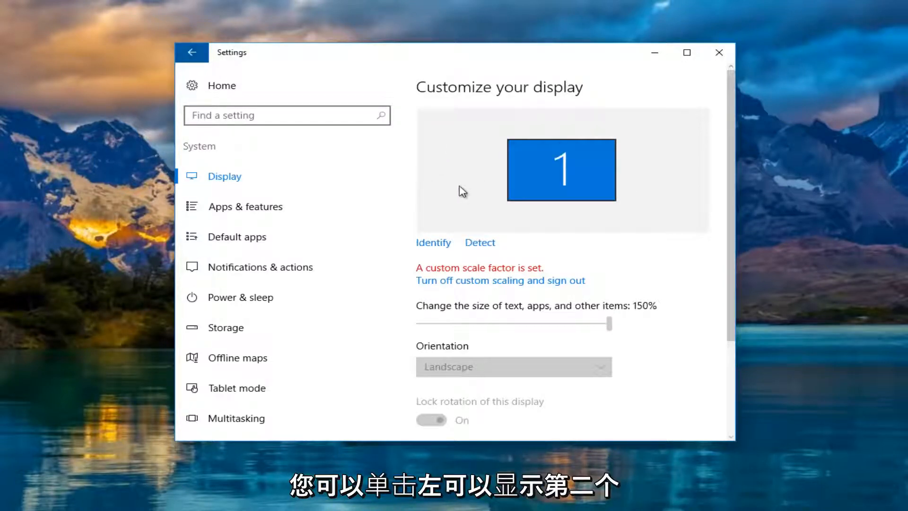
{"action": "left_click", "coordinate": [434, 245]}
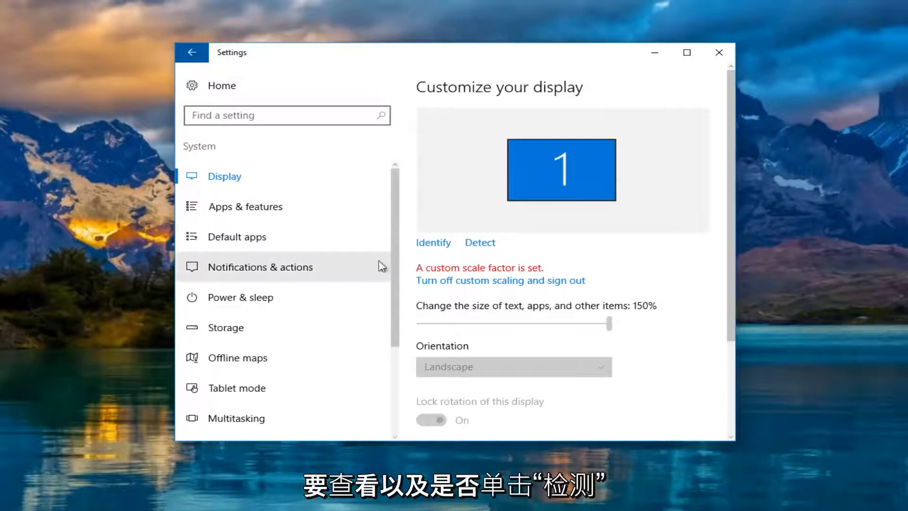
{"action": "left_click", "coordinate": [478, 244]}
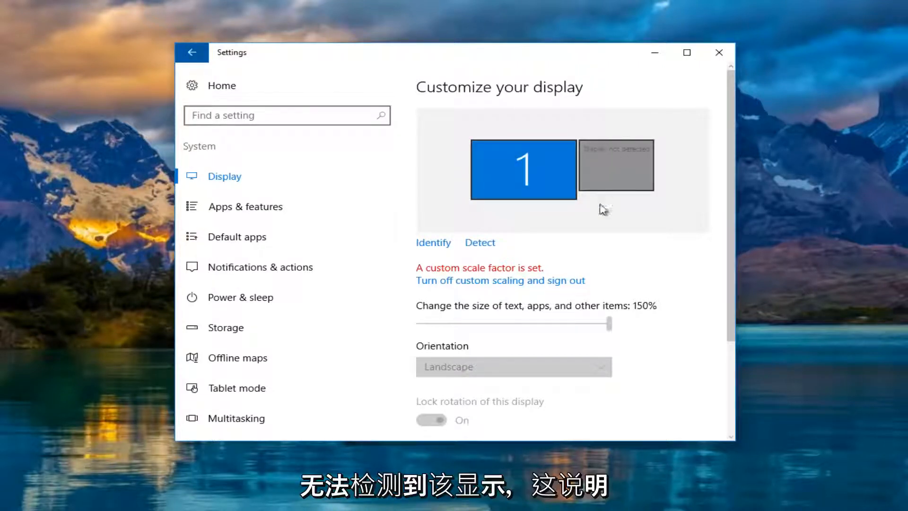
- Select the undetected second display, compare with display 1, and reselect the second display
{"action": "left_click", "coordinate": [480, 245]}
{"action": "left_click", "coordinate": [602, 173]}
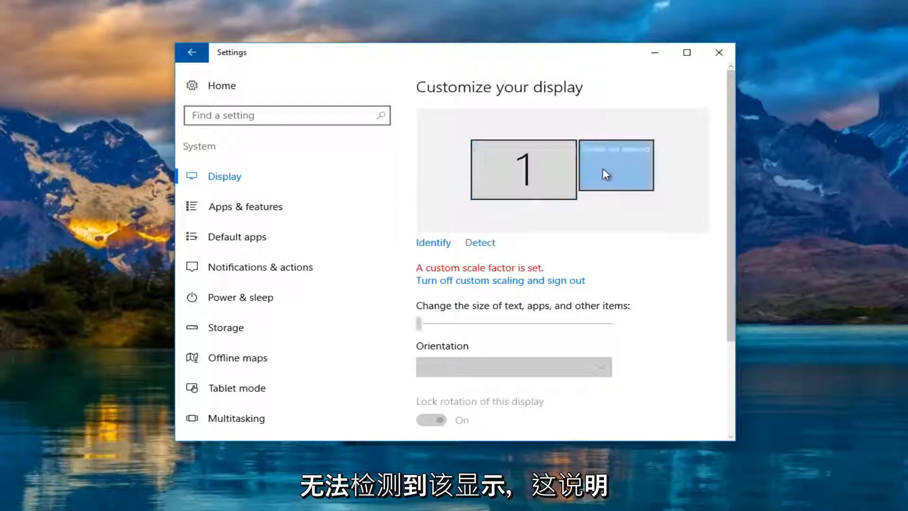
{"action": "left_click", "coordinate": [534, 175]}
{"action": "left_click", "coordinate": [603, 171]}
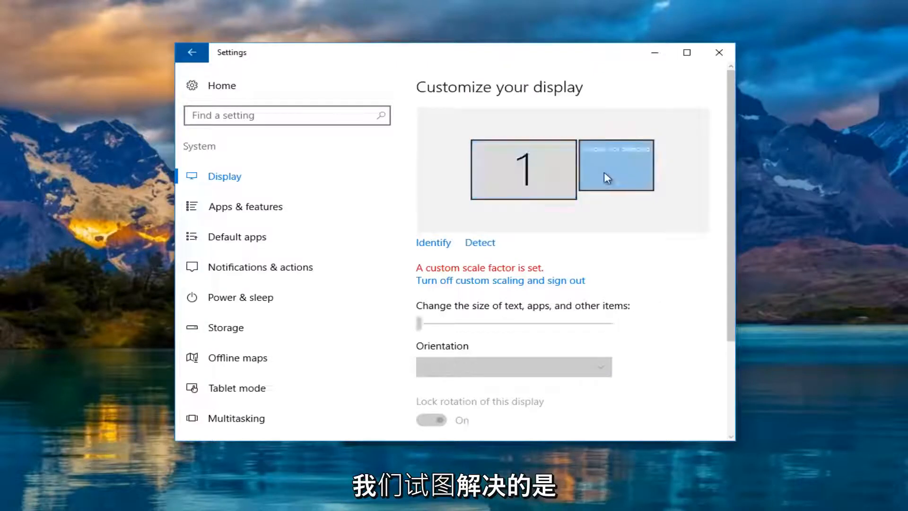
{"action": "scroll", "coordinate": [488, 177], "scroll_direction": "down", "scroll_amount": 1}
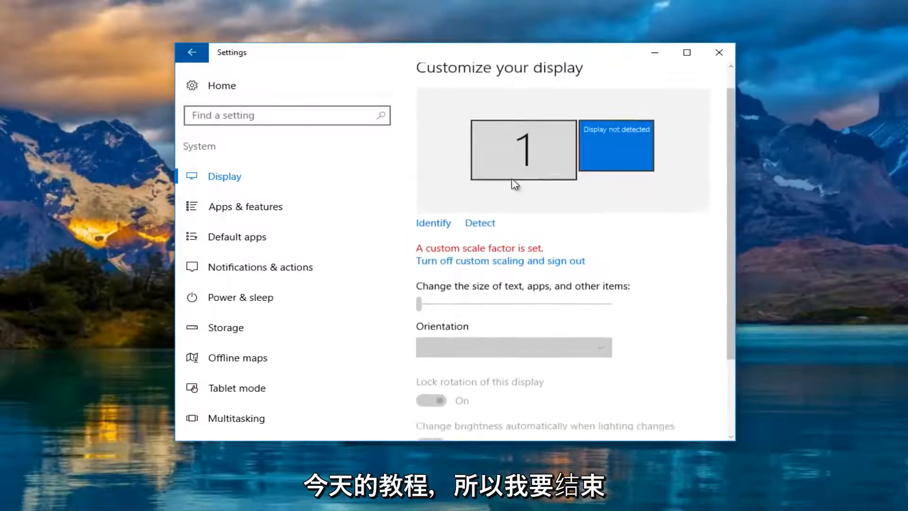
{"action": "scroll", "coordinate": [514, 184], "scroll_direction": "up", "scroll_amount": 1}
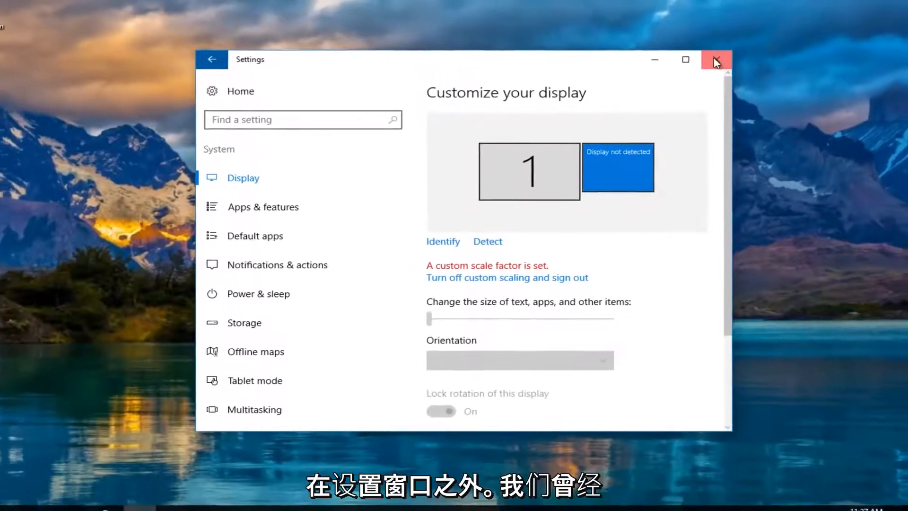
- Close Settings and launch Device Manager from a Start menu search
{"action": "left_click", "coordinate": [719, 54]}
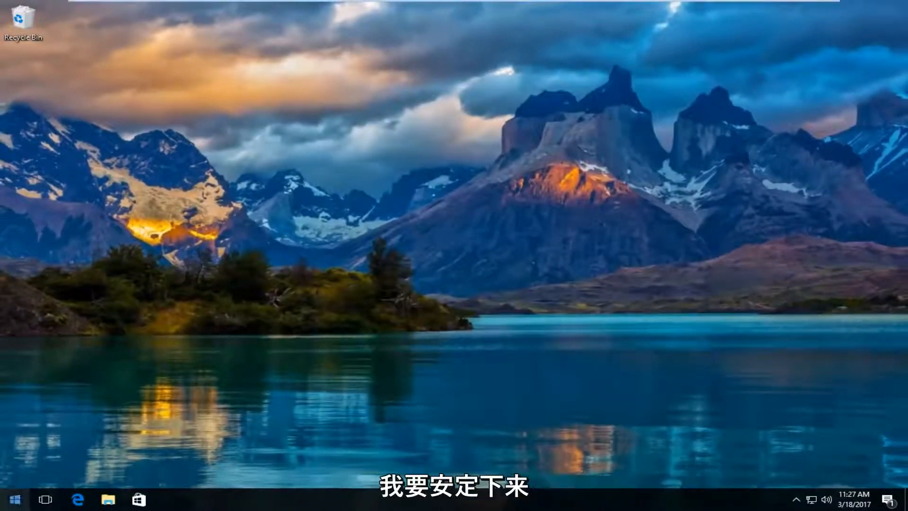
{"action": "left_click", "coordinate": [9, 497]}
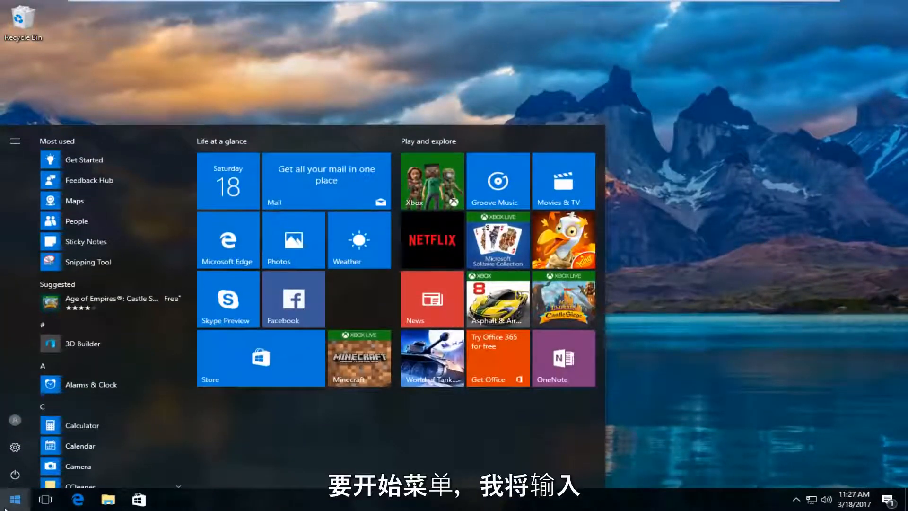
{"action": "type", "text": "device m"}
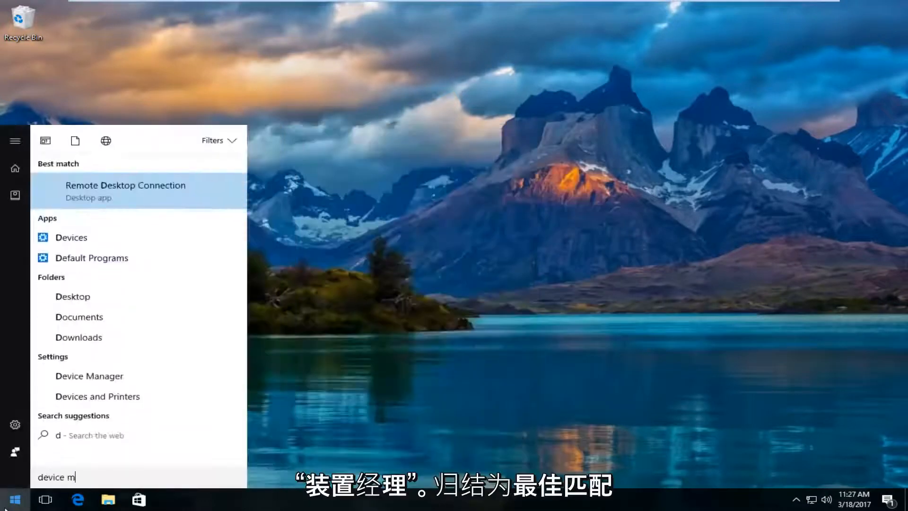
{"action": "type", "text": "anager"}
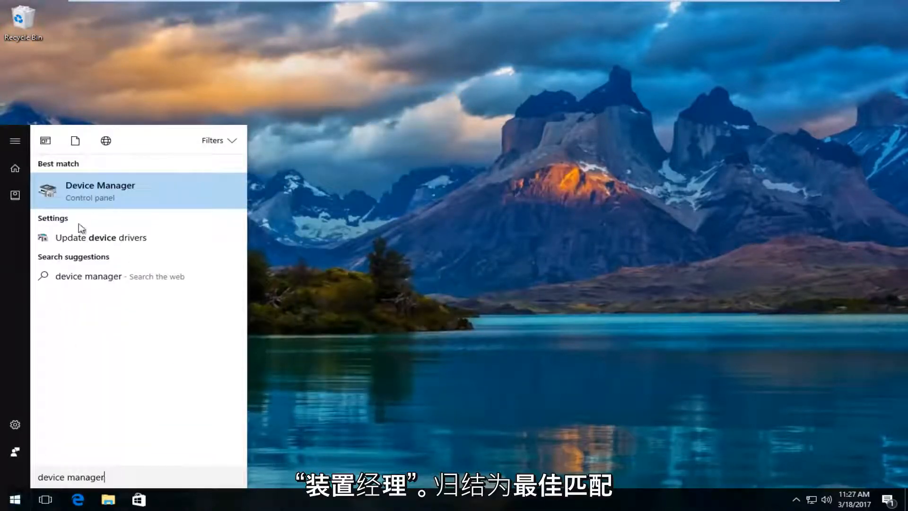
{"action": "left_click", "coordinate": [91, 190]}
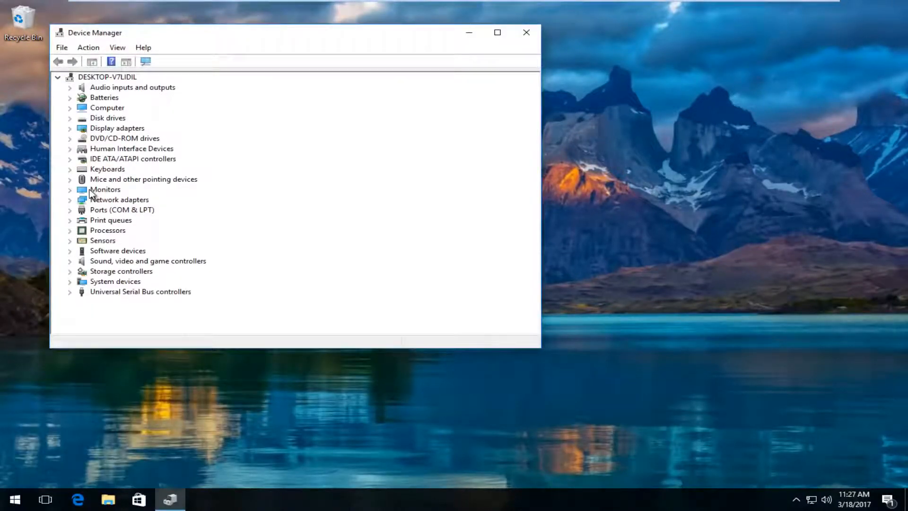
- Expand Display adapters and start Update Driver Software for the VMware SVGA 3D adapter
{"action": "left_click_drag", "start_coordinate": [300, 38], "coordinate": [471, 52]}
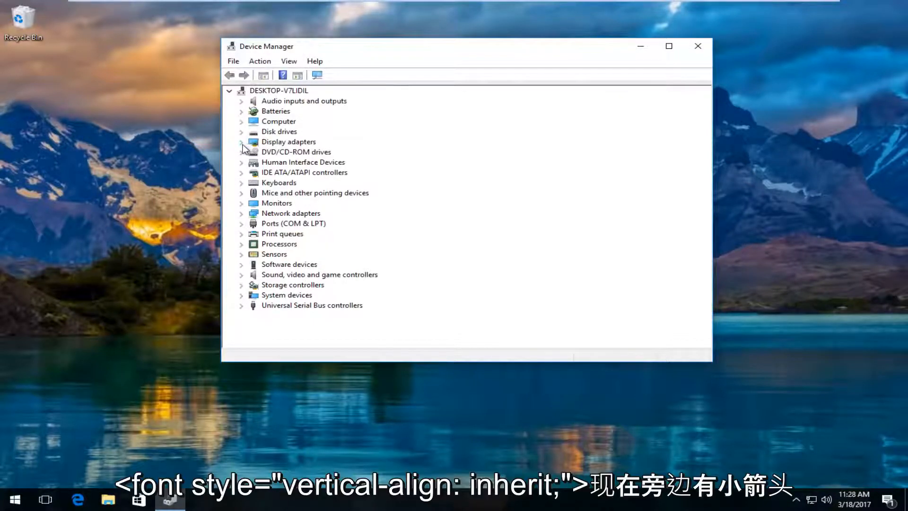
{"action": "left_click", "coordinate": [241, 145]}
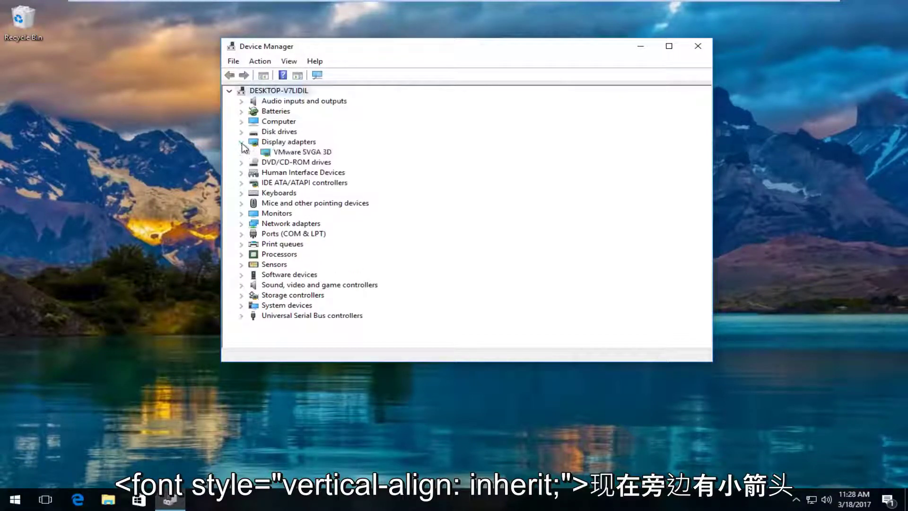
{"action": "left_click", "coordinate": [278, 154]}
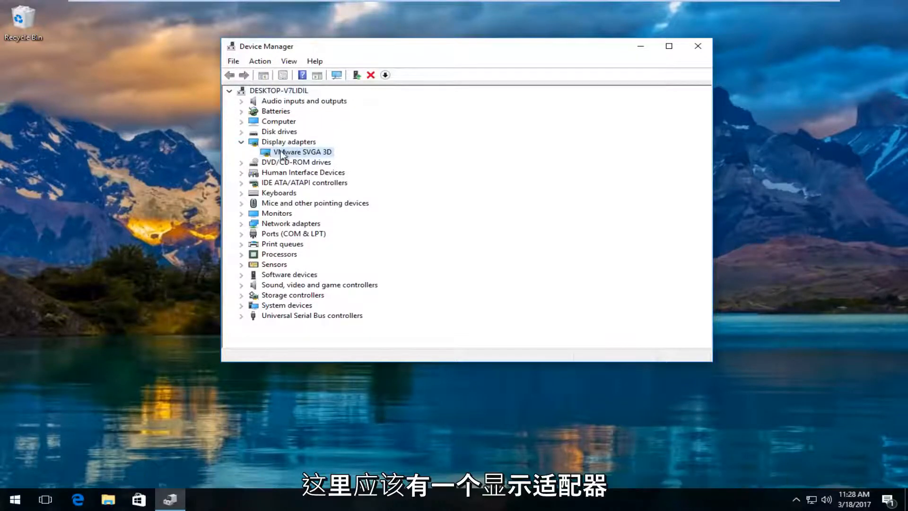
{"action": "right_click", "coordinate": [284, 157]}
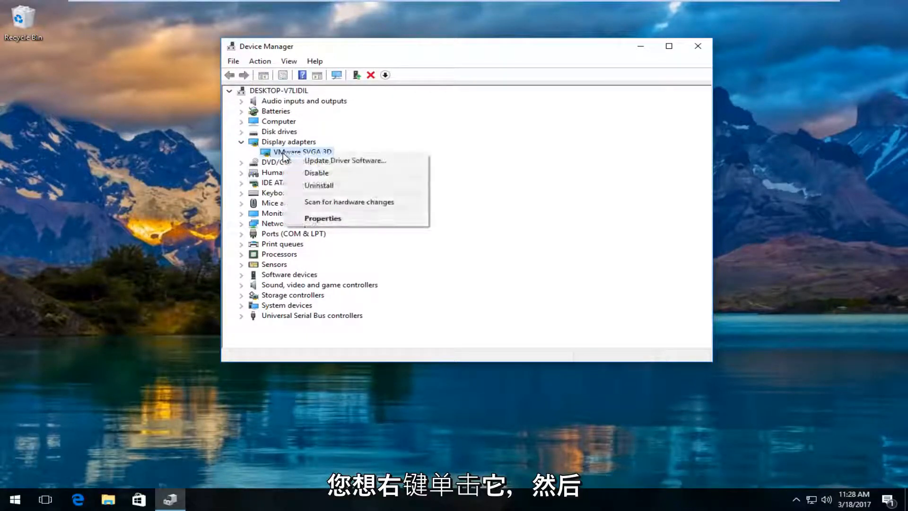
{"action": "left_click", "coordinate": [333, 161]}
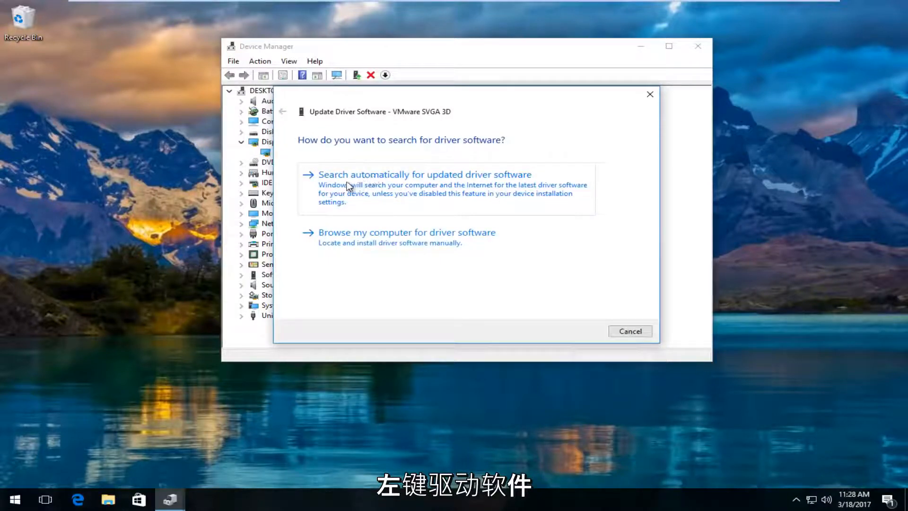
- Search automatically for a newer driver, see the best one is installed, and close the wizard
{"action": "left_click", "coordinate": [418, 185]}
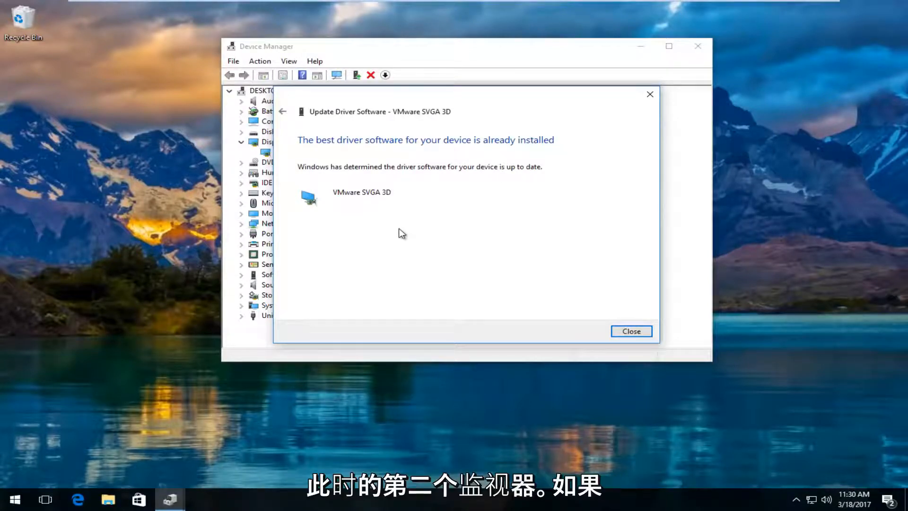
{"action": "left_click", "coordinate": [281, 112]}
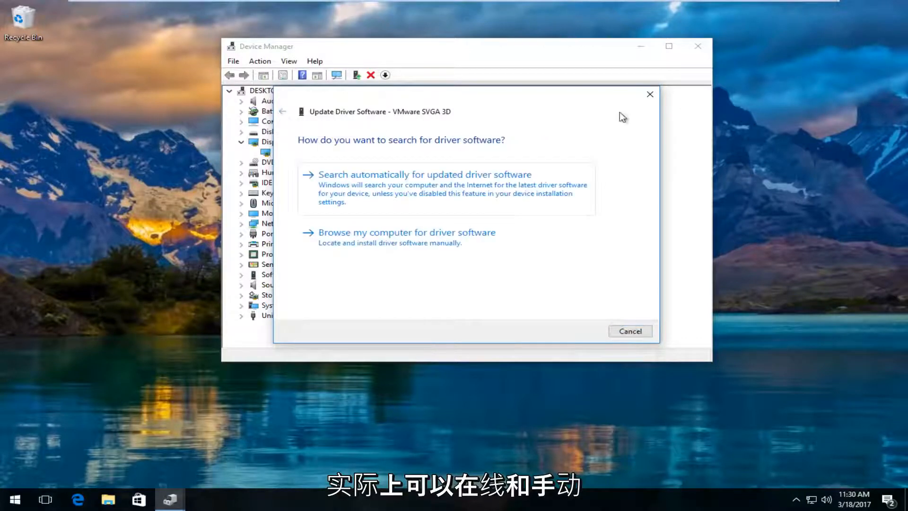
{"action": "left_click", "coordinate": [649, 94]}
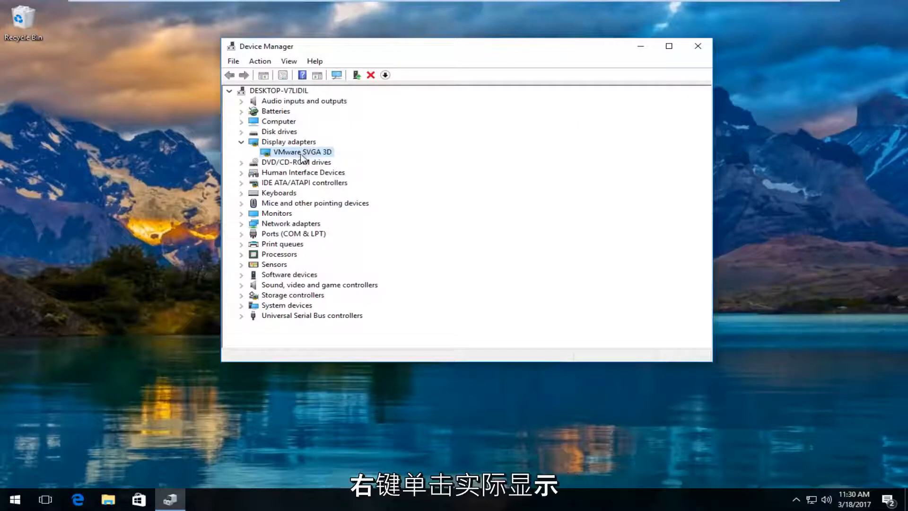
{"action": "right_click", "coordinate": [297, 156]}
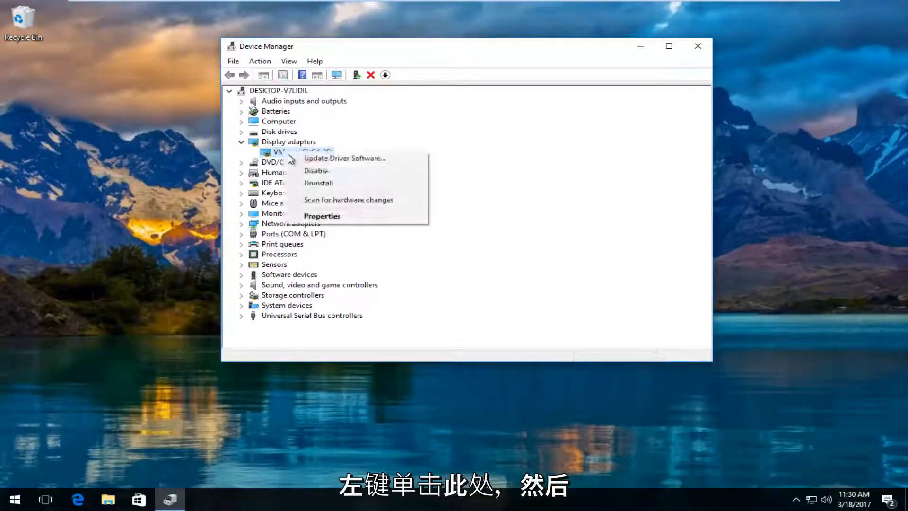
{"action": "left_click", "coordinate": [313, 219]}
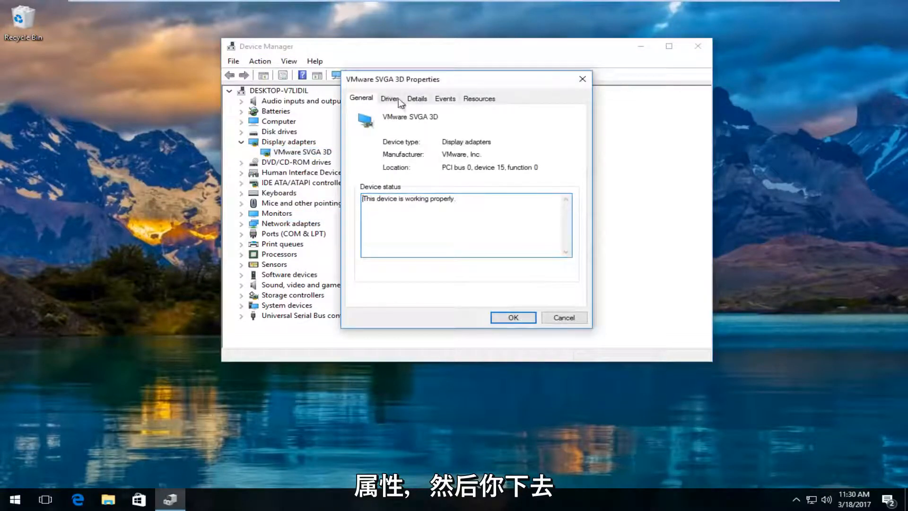
{"action": "left_click", "coordinate": [390, 100]}
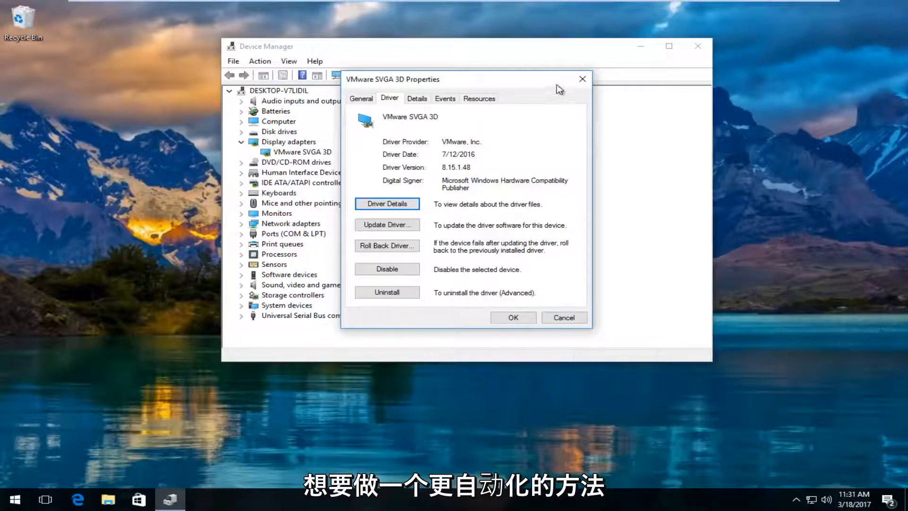
{"action": "left_click", "coordinate": [582, 79]}
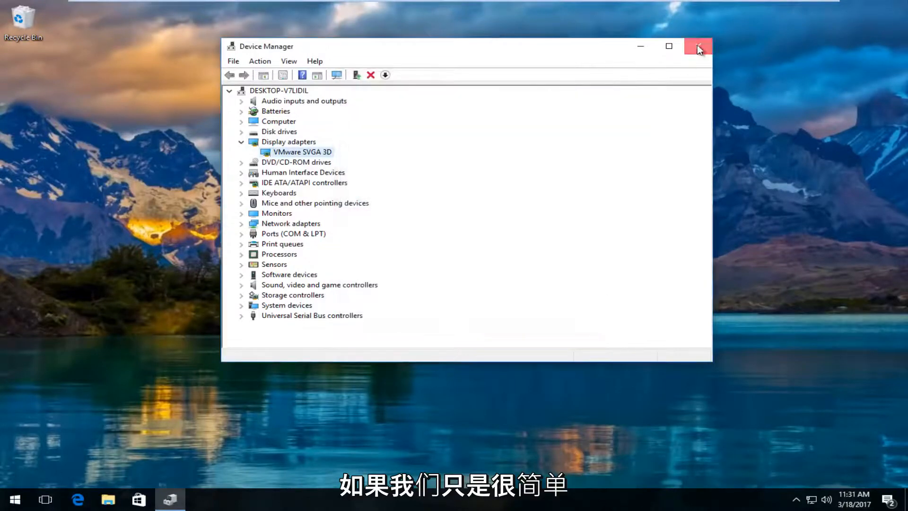
- Close Device Manager and launch Edge from the taskbar onto Google
{"action": "left_click", "coordinate": [698, 47]}
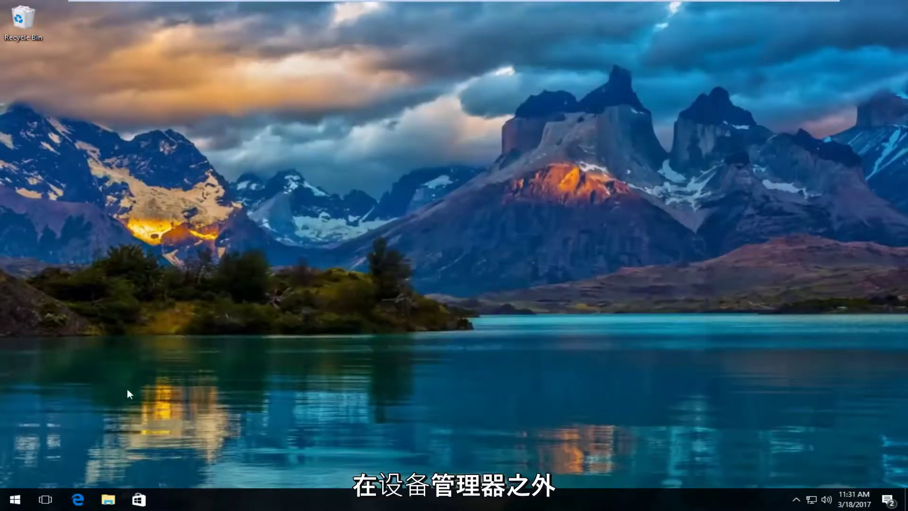
{"action": "left_click", "coordinate": [88, 492]}
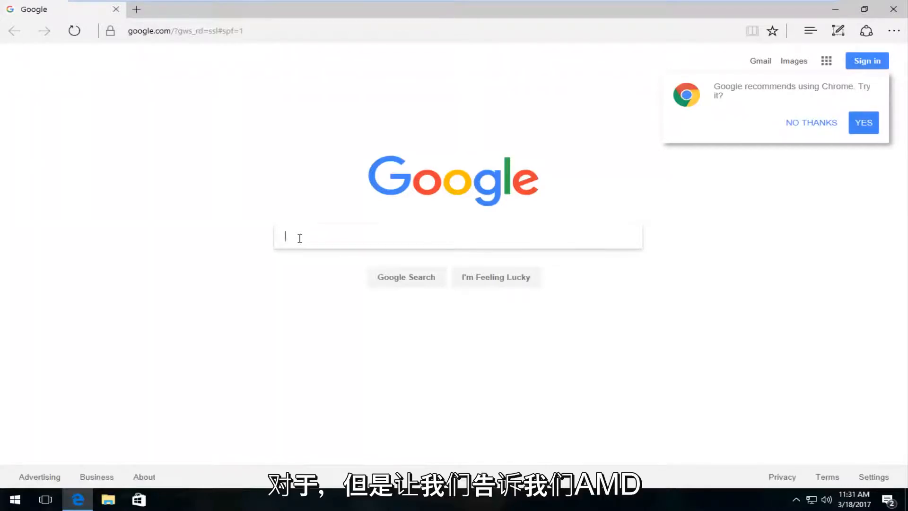
{"action": "type", "text": "amd "}
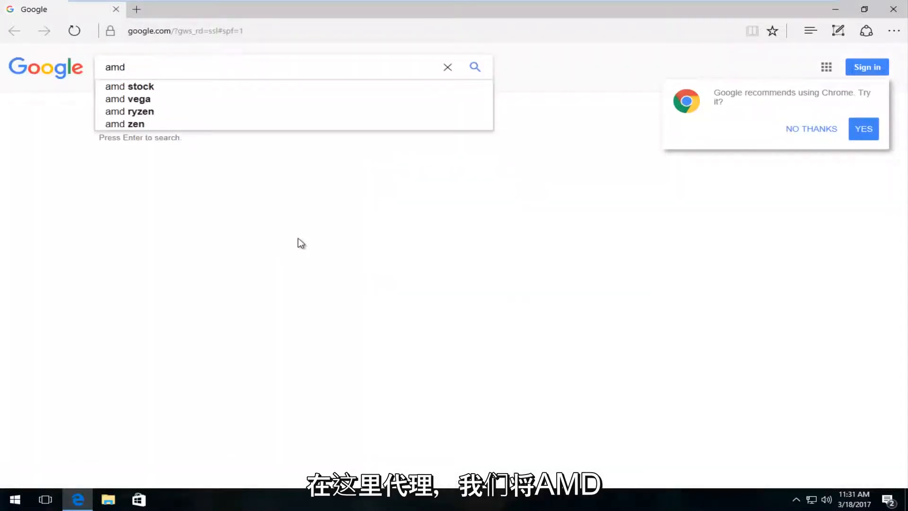
{"action": "type", "text": "dr"}
{"action": "type", "text": "iver "}
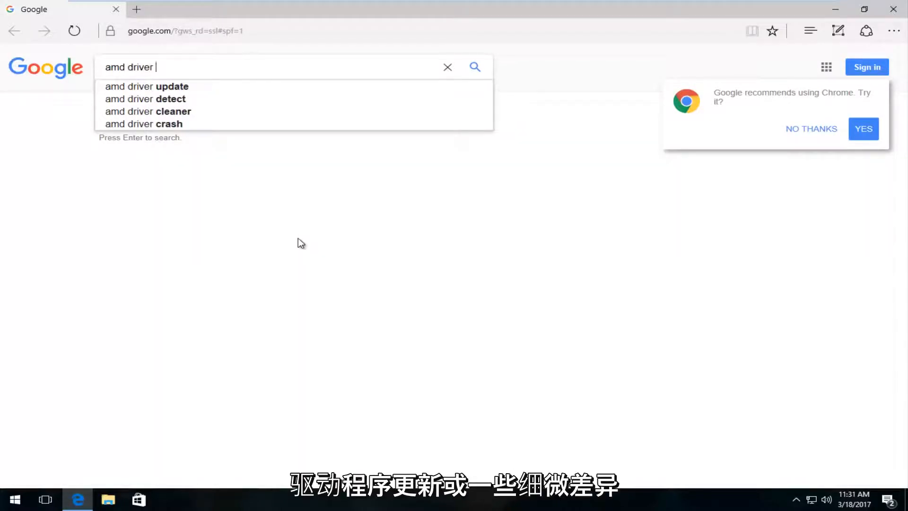
{"action": "type", "text": "u["}
- Correct the query and run the Google search for "amd driver update"
{"action": "key", "text": "BackSpace"}
{"action": "type", "text": "pda"}
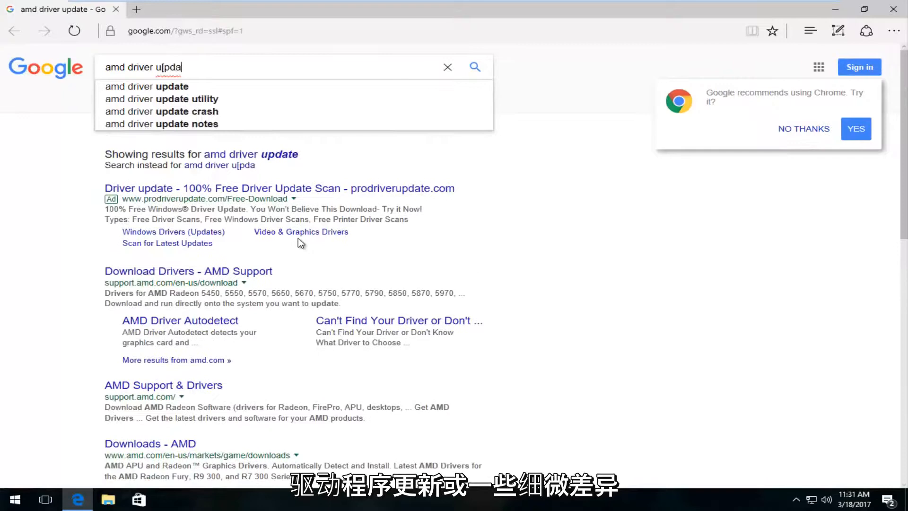
{"action": "key", "text": "BackSpace"}
{"action": "key", "text": "BackSpace"}
{"action": "key", "text": "BackSpace"}
{"action": "type", "text": "pdate"}
{"action": "key", "text": "Return"}
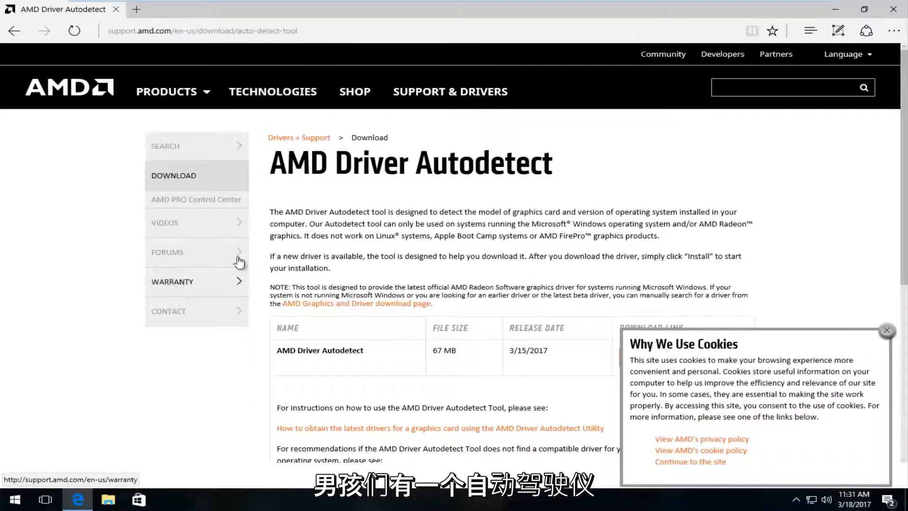
{"action": "scroll", "coordinate": [294, 234], "scroll_direction": "down", "scroll_amount": 4}
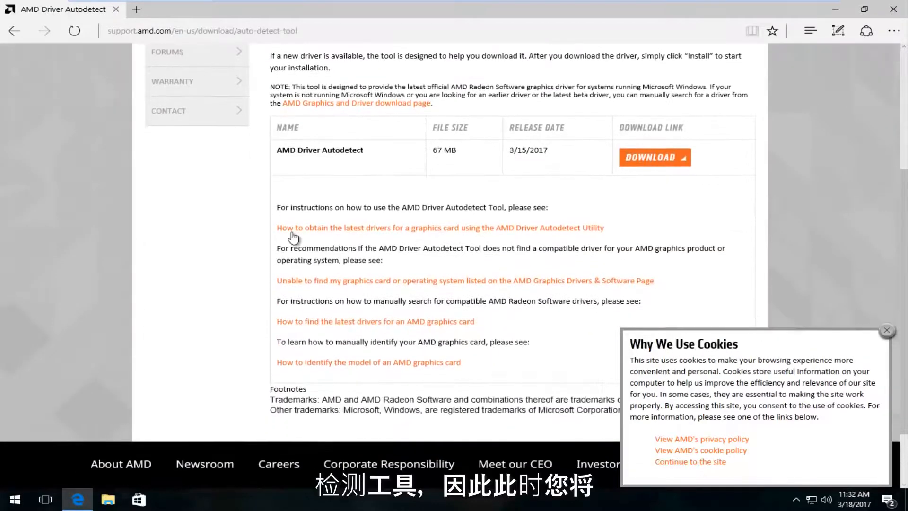
{"action": "scroll", "coordinate": [305, 237], "scroll_direction": "up", "scroll_amount": 2}
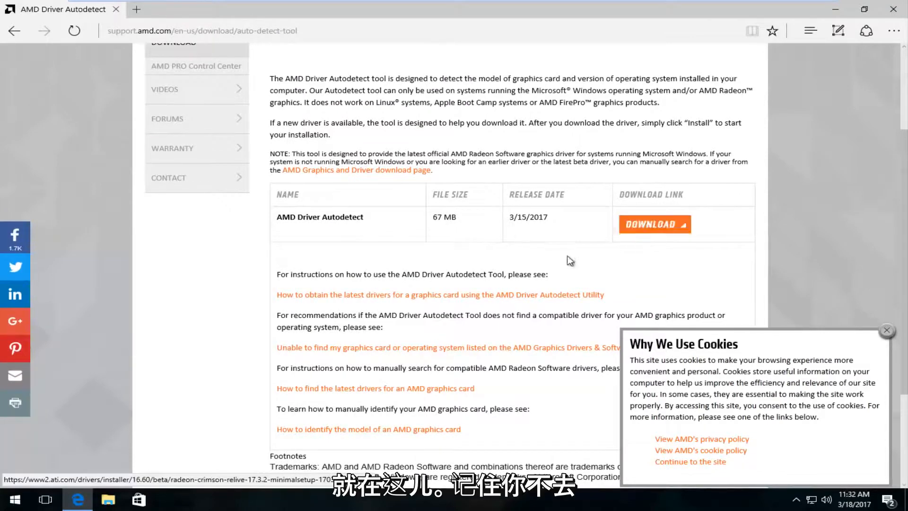
{"action": "scroll", "coordinate": [545, 273], "scroll_direction": "up", "scroll_amount": 2}
{"action": "scroll", "coordinate": [522, 257], "scroll_direction": "down", "scroll_amount": 2}
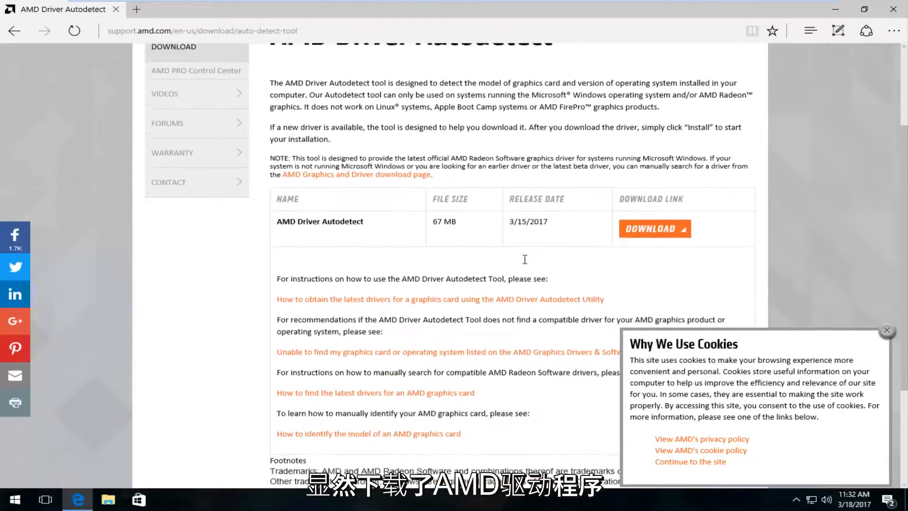
{"action": "scroll", "coordinate": [524, 259], "scroll_direction": "up", "scroll_amount": 2}
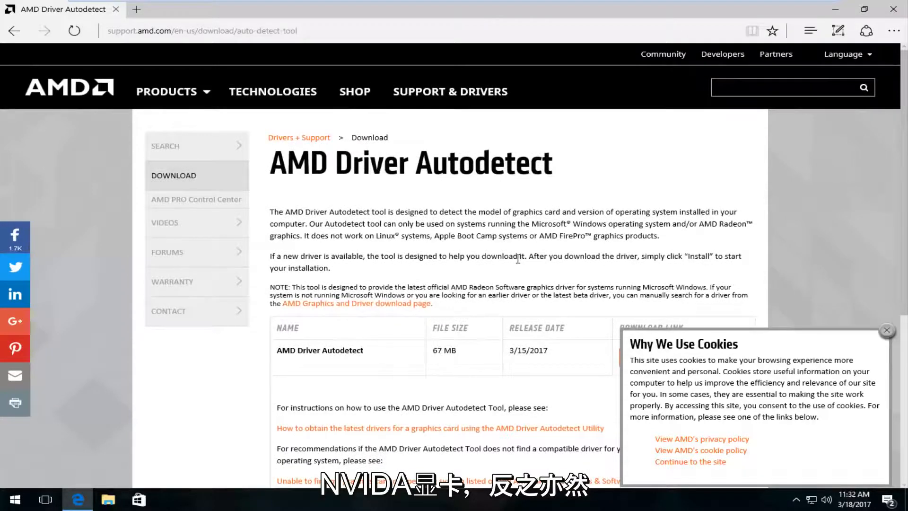
{"action": "scroll", "coordinate": [517, 260], "scroll_direction": "down", "scroll_amount": 3}
{"action": "scroll", "coordinate": [517, 259], "scroll_direction": "up", "scroll_amount": 3}
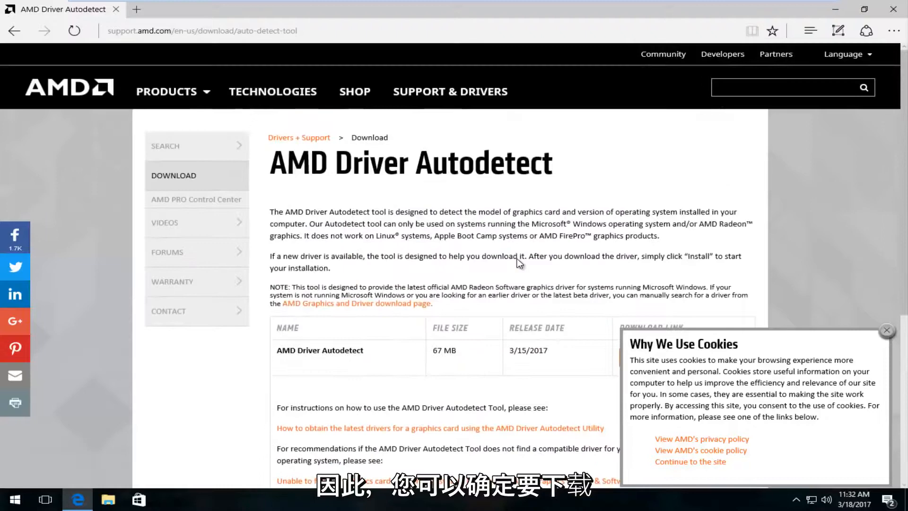
{"action": "scroll", "coordinate": [519, 263], "scroll_direction": "down", "scroll_amount": 3}
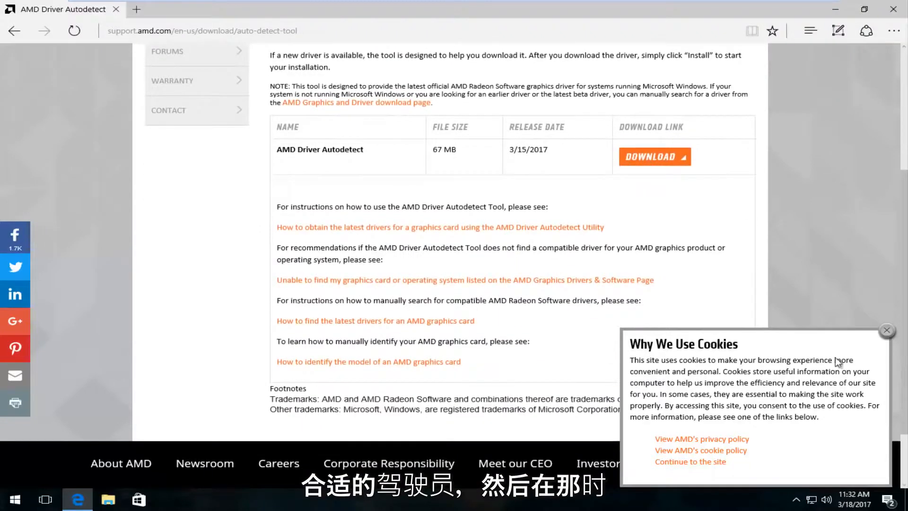